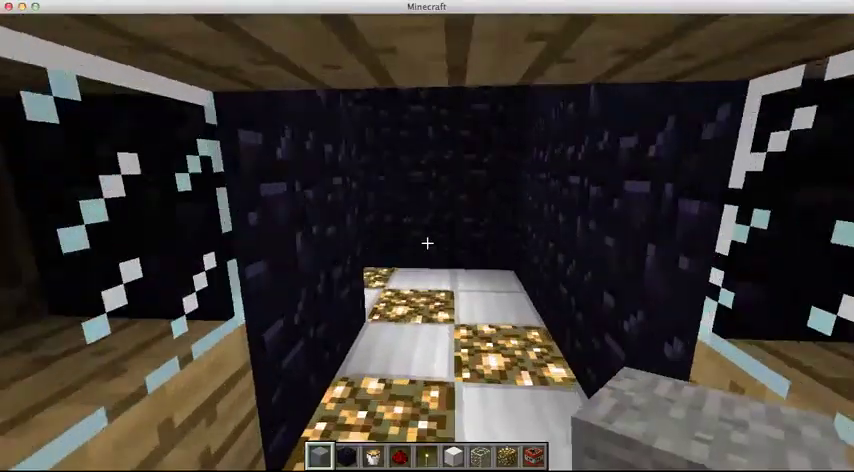
{"action": "scroll", "coordinate": [427, 243], "scroll_direction": "down", "scroll_amount": 1}
{"action": "scroll", "coordinate": [427, 243], "scroll_direction": "down", "scroll_amount": 2}
Step: Change Video Settings render distance from Far to Normal and resume the game
{"action": "key", "text": "Escape"}
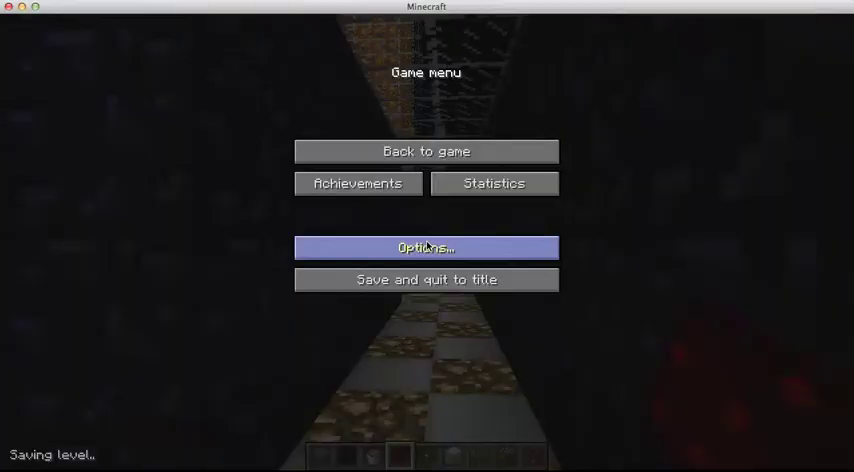
{"action": "left_click", "coordinate": [427, 246]}
{"action": "left_click", "coordinate": [427, 244]}
{"action": "left_click", "coordinate": [512, 114]}
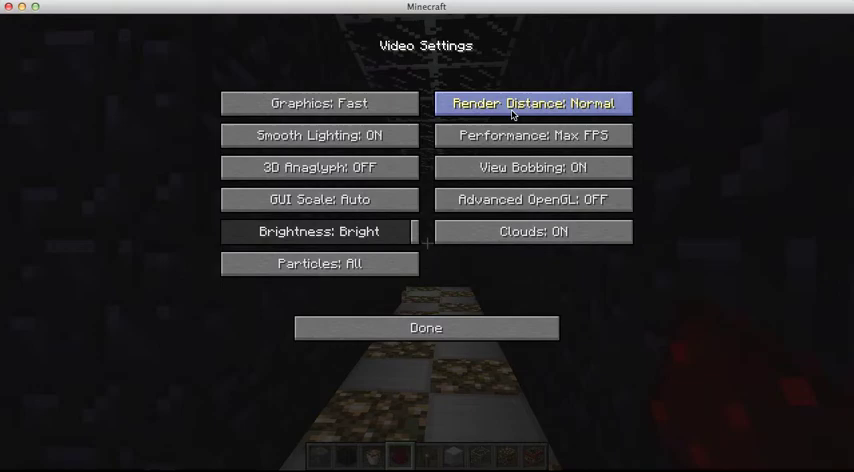
{"action": "key", "text": "Escape"}
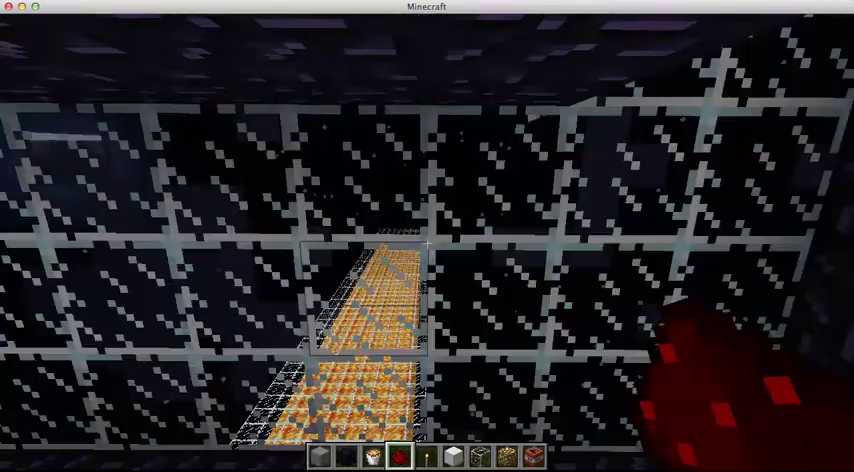
Step: Walk through the obsidian corridor, past the cow and ceiling blocks, to the doorway lever
{"action": "key", "text": "w"}
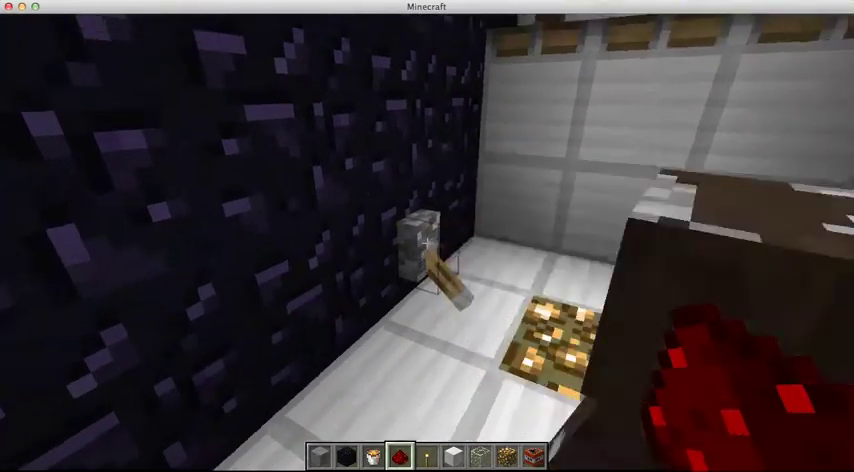
{"action": "key", "text": "s"}
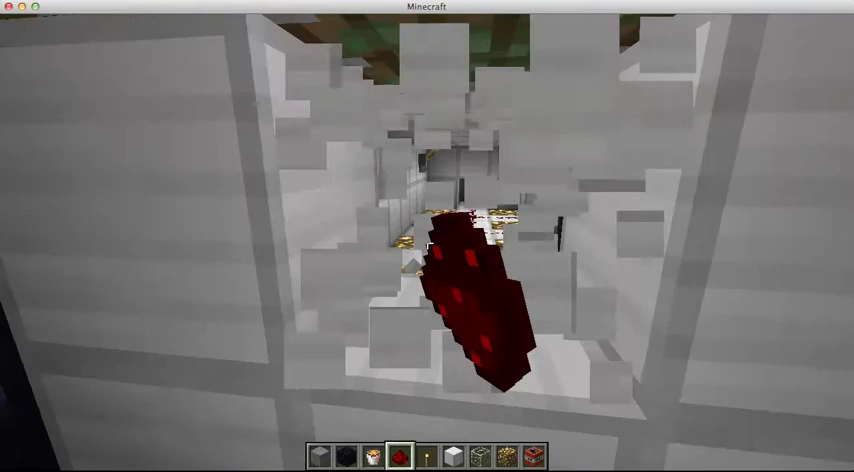
{"action": "key", "text": "w"}
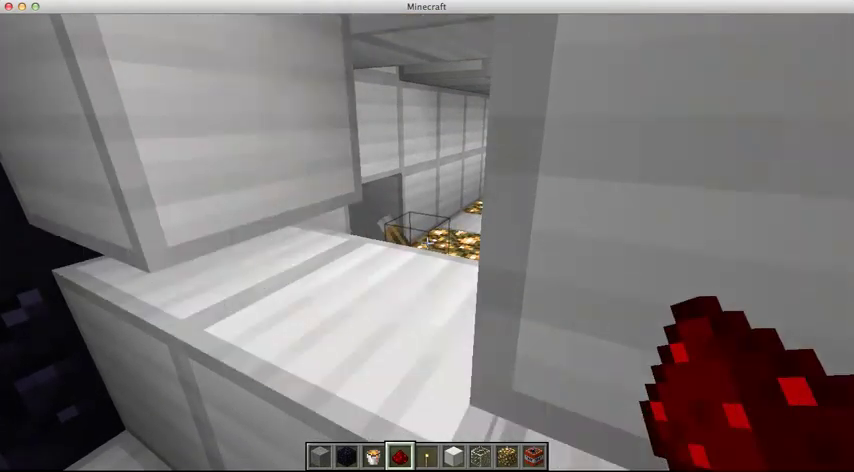
{"action": "scroll", "coordinate": [427, 236], "scroll_direction": "down", "scroll_amount": 1}
{"action": "scroll", "coordinate": [427, 236], "scroll_direction": "down", "scroll_amount": 1}
{"action": "key", "text": "s"}
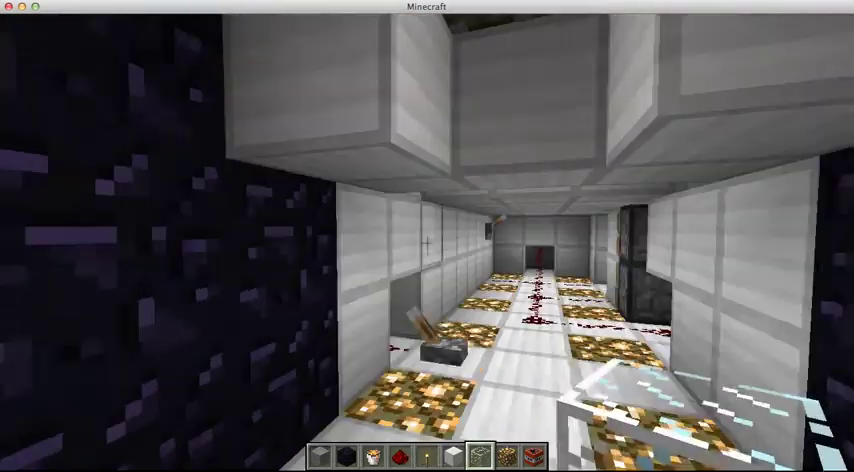
{"action": "key", "text": "s"}
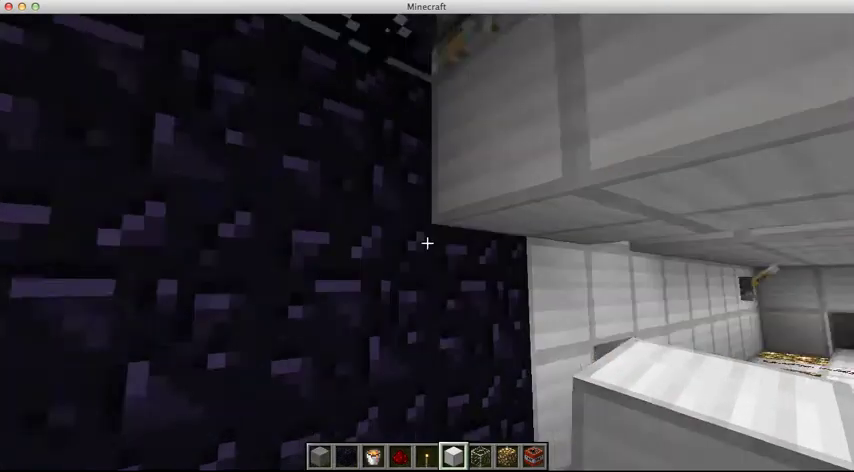
{"action": "key", "text": "s"}
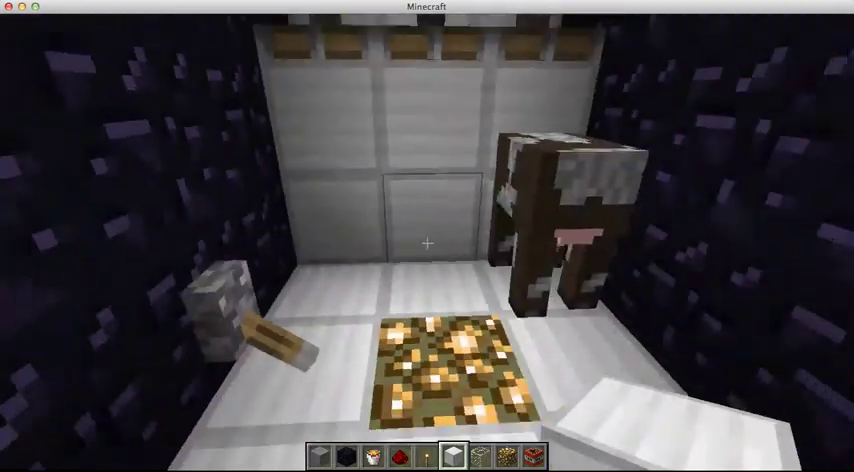
{"action": "key", "text": "s"}
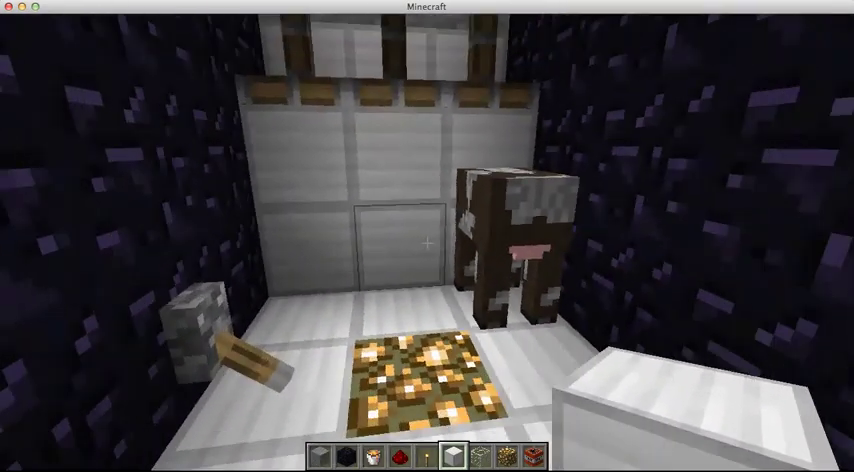
{"action": "key", "text": "w"}
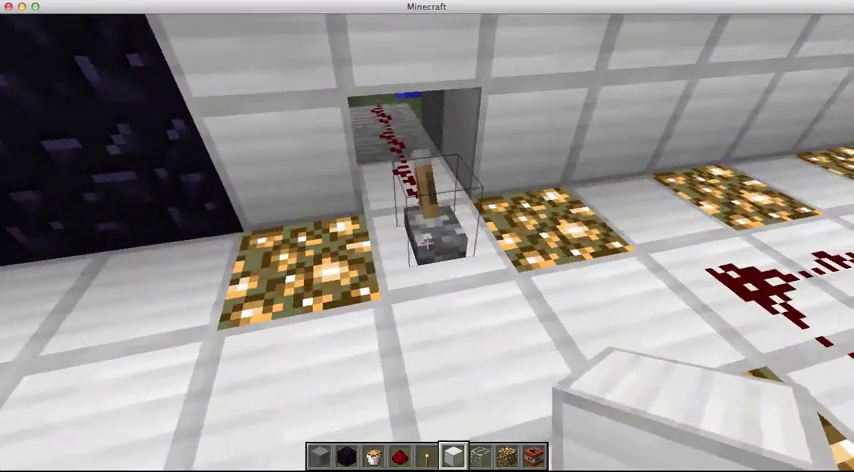
Step: Flip the doorway lever on to power the redstone line, then back off
{"action": "right_click", "coordinate": [427, 243]}
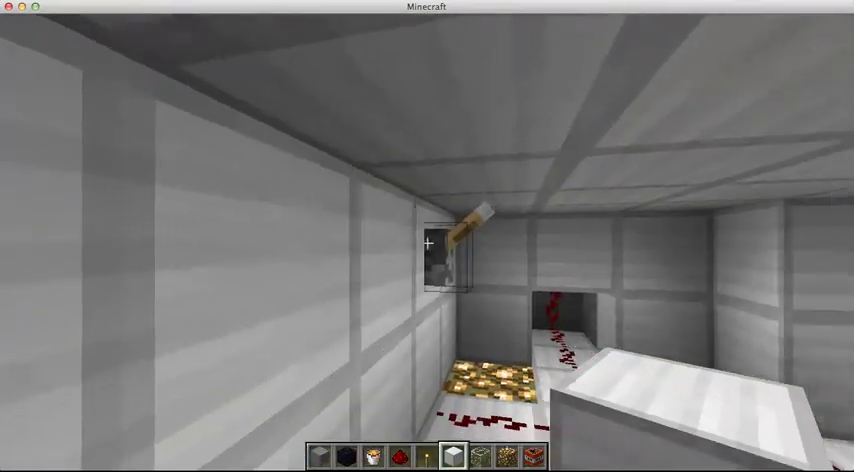
{"action": "right_click", "coordinate": [427, 243]}
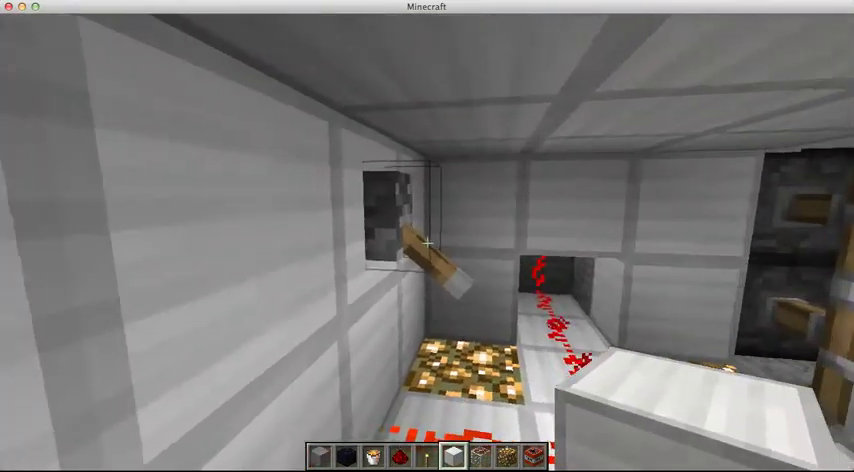
{"action": "right_click", "coordinate": [427, 243]}
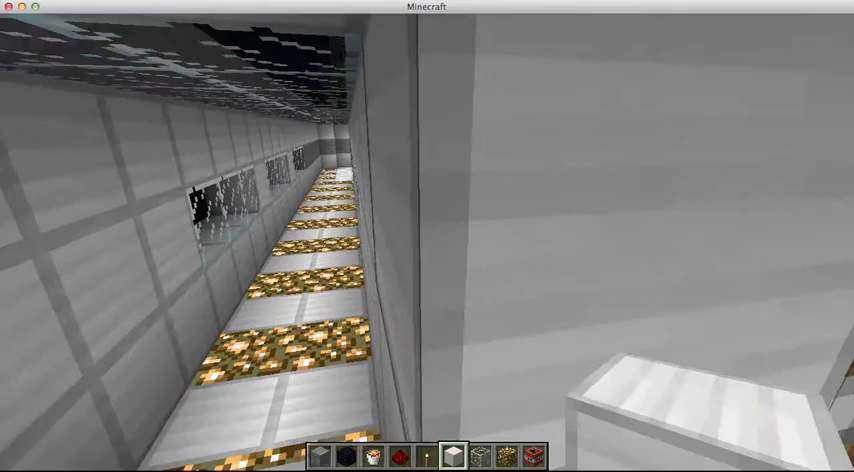